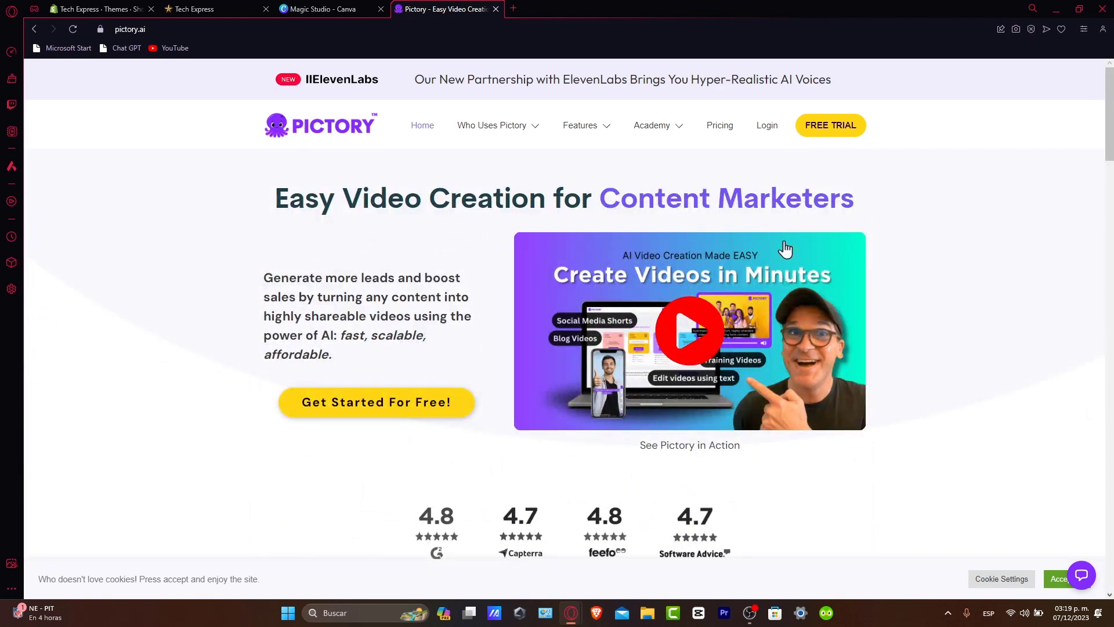
Step: Sign up for the free trial with an existing Google account and give "To monetize on YouTube" as the reason for use
left_click(811, 134)
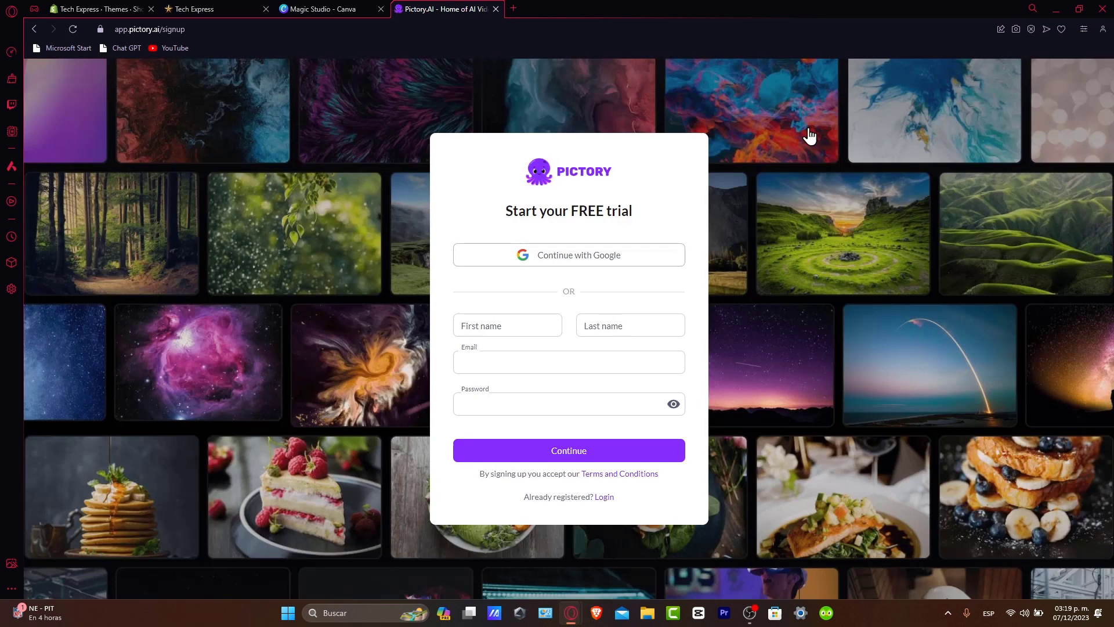
left_click(622, 256)
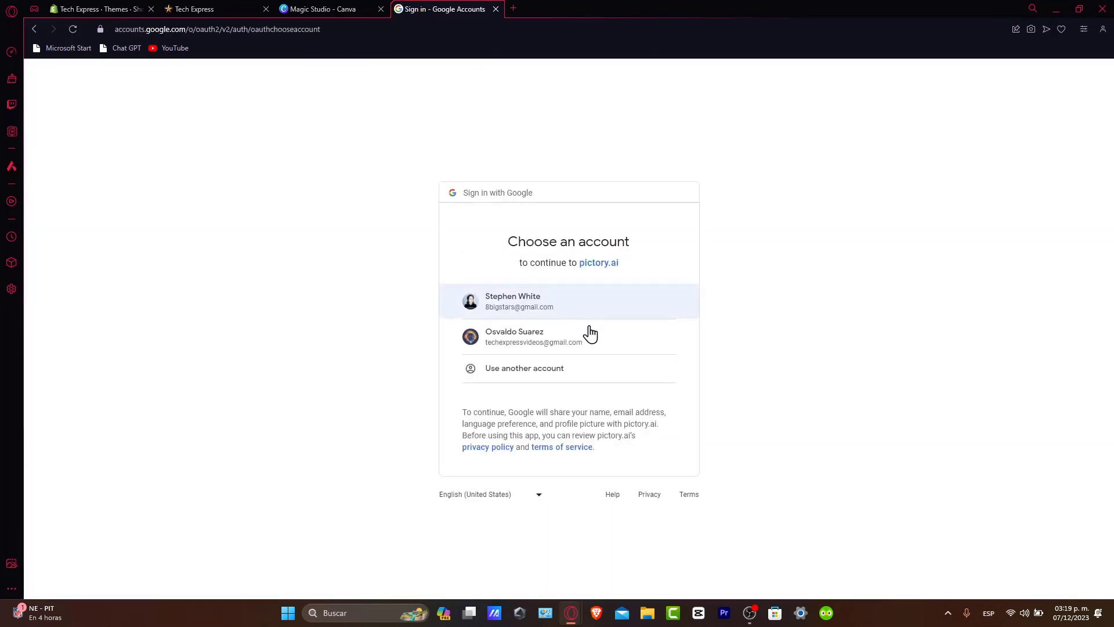
left_click(587, 347)
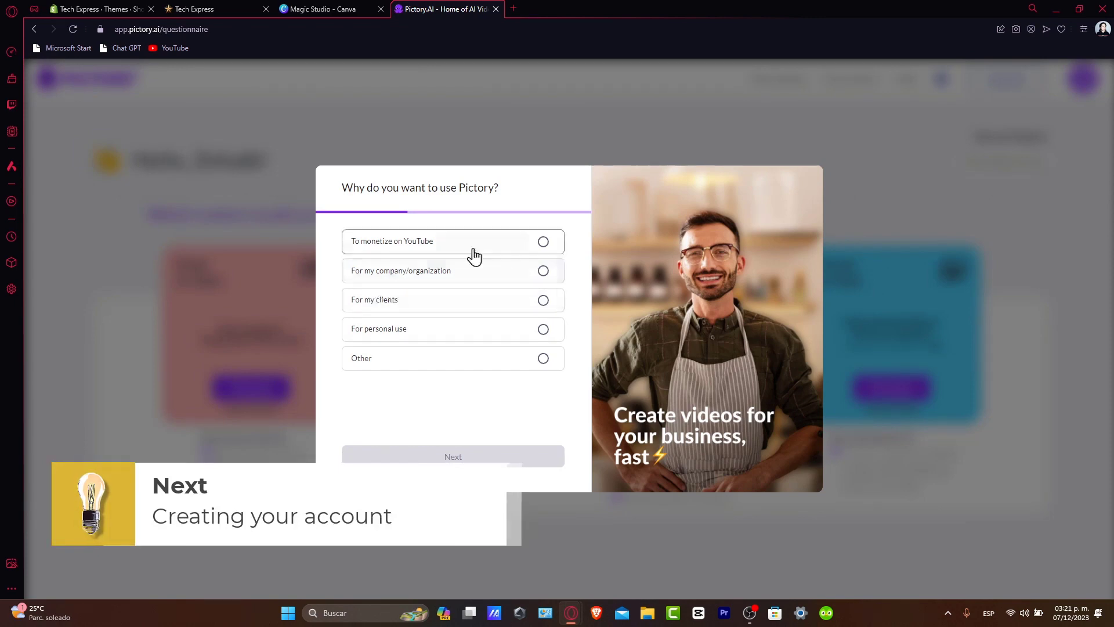
left_click(472, 248)
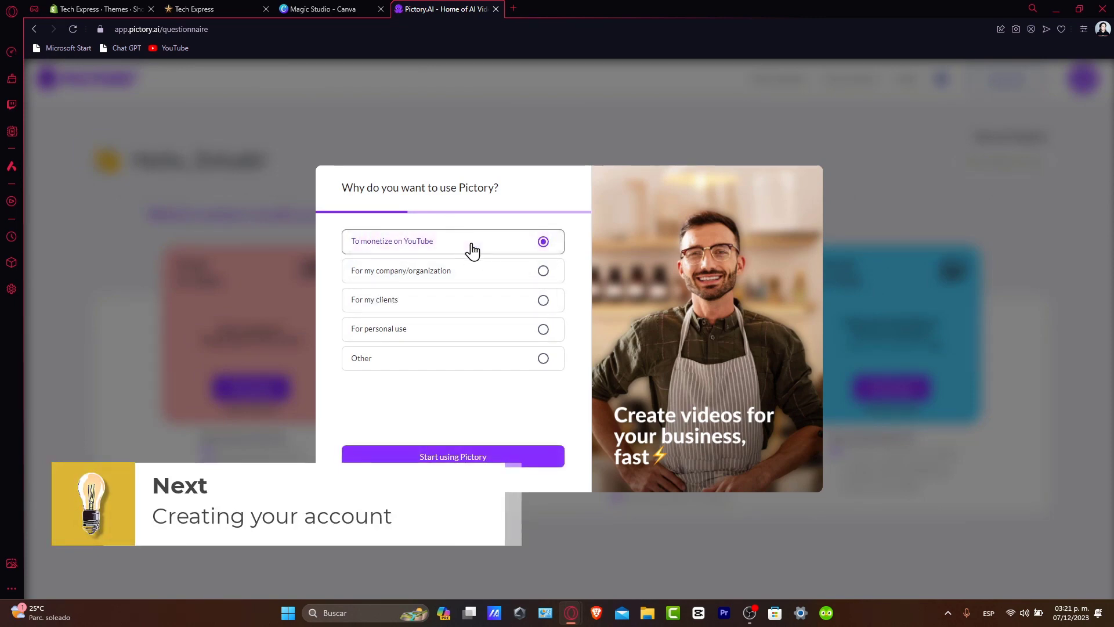
left_click(496, 456)
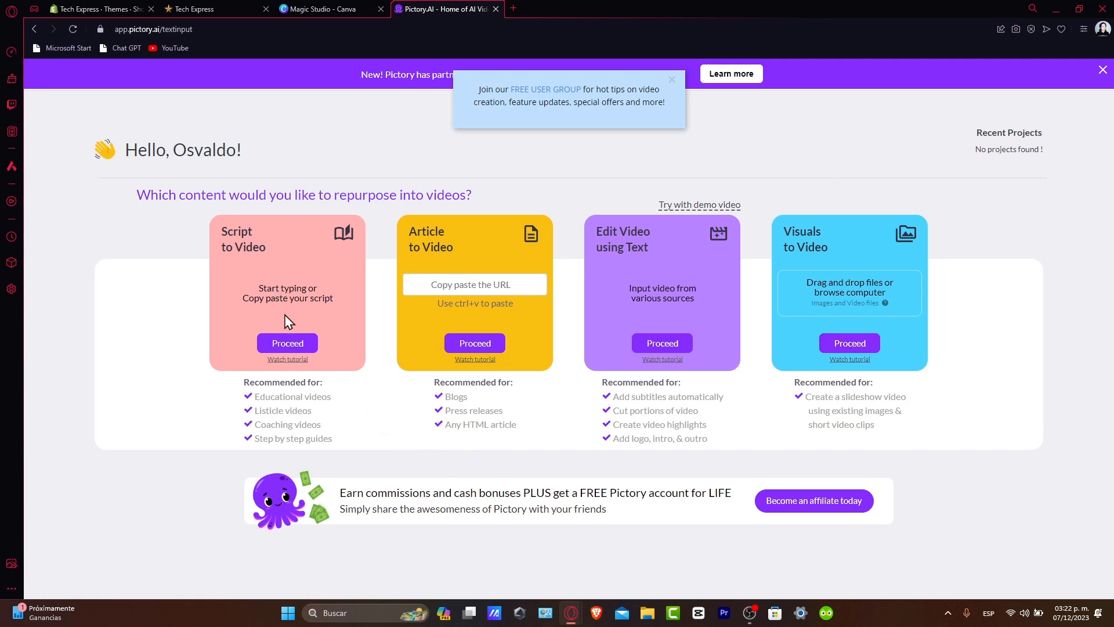
Step: Start a new Script to Video project with an empty script
left_click(290, 343)
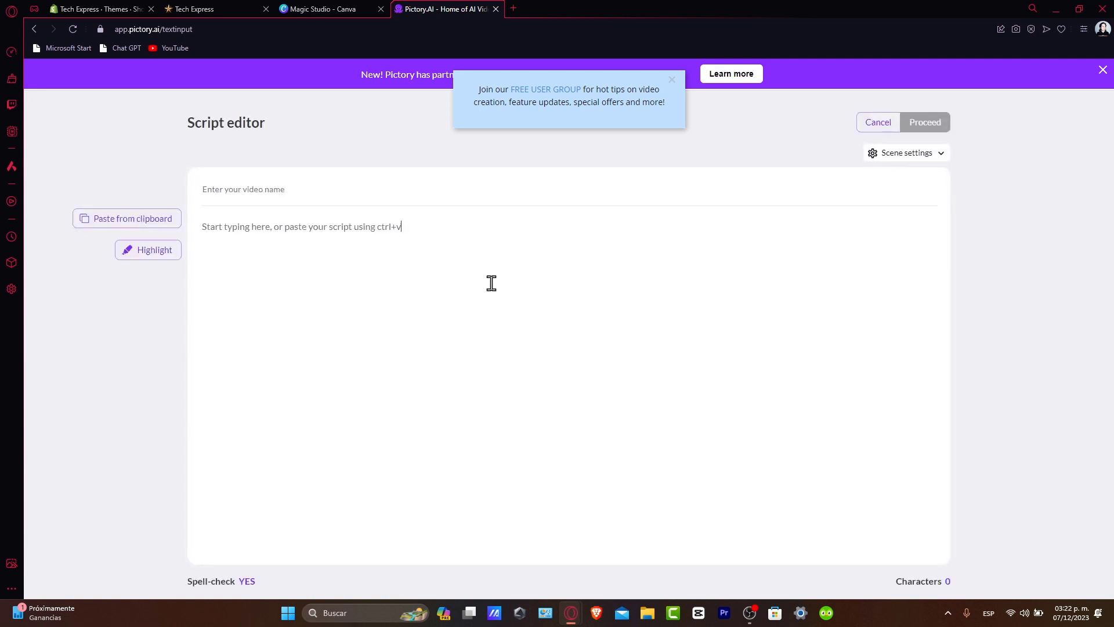
left_click(452, 316)
left_click(170, 365)
Step: Open chat.openai.com in a new browser tab, copy the generated tutorial speech and paste it as the Pictory video script
left_click(512, 9)
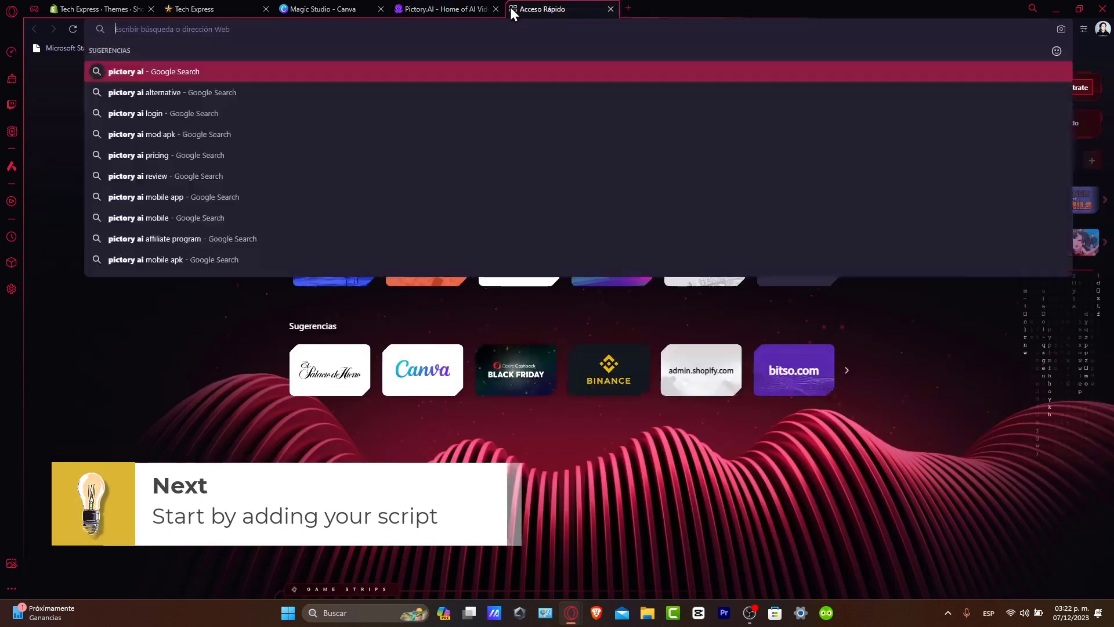
type("chat.openai.com")
key("Return")
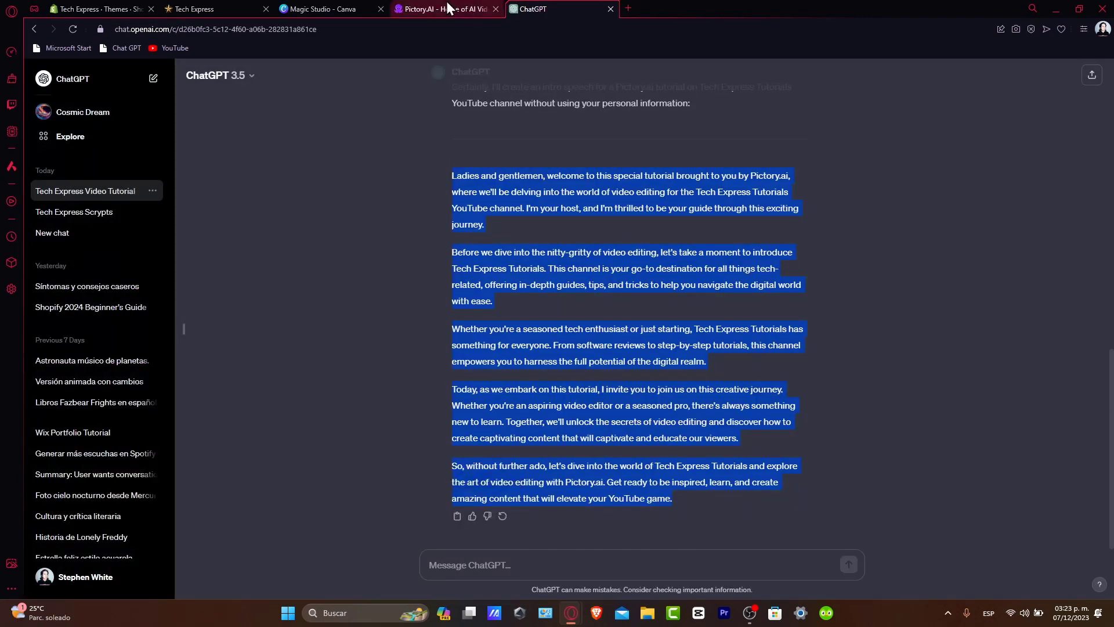
left_click(448, 7)
left_click(367, 253)
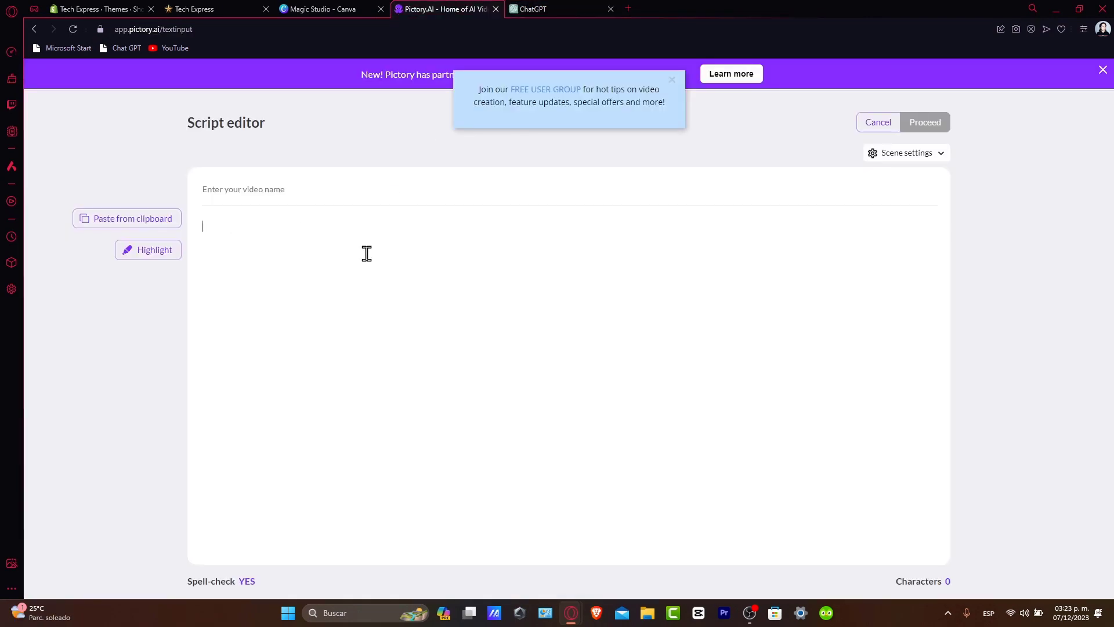
key("ctrl+v")
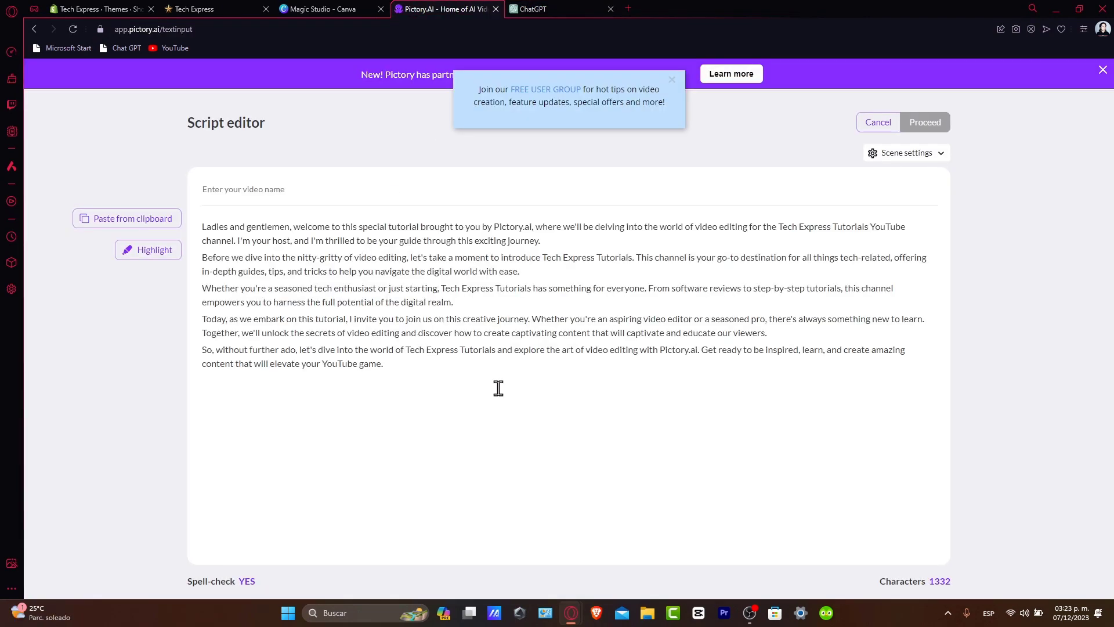
Step: Highlight the first "Pictory.ai", "Tech Express Tutorials" in paragraphs two, three and five, and "how to create captivating content" in paragraph four
scroll(498, 388, "down", 1)
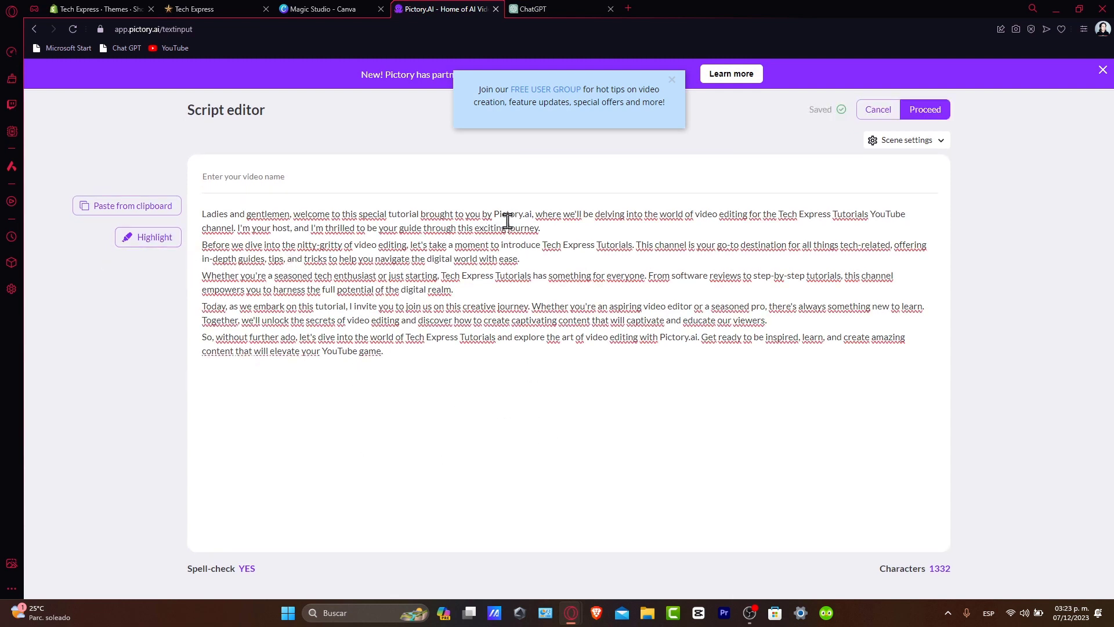
left_click_drag(493, 214, 532, 213)
left_click(137, 238)
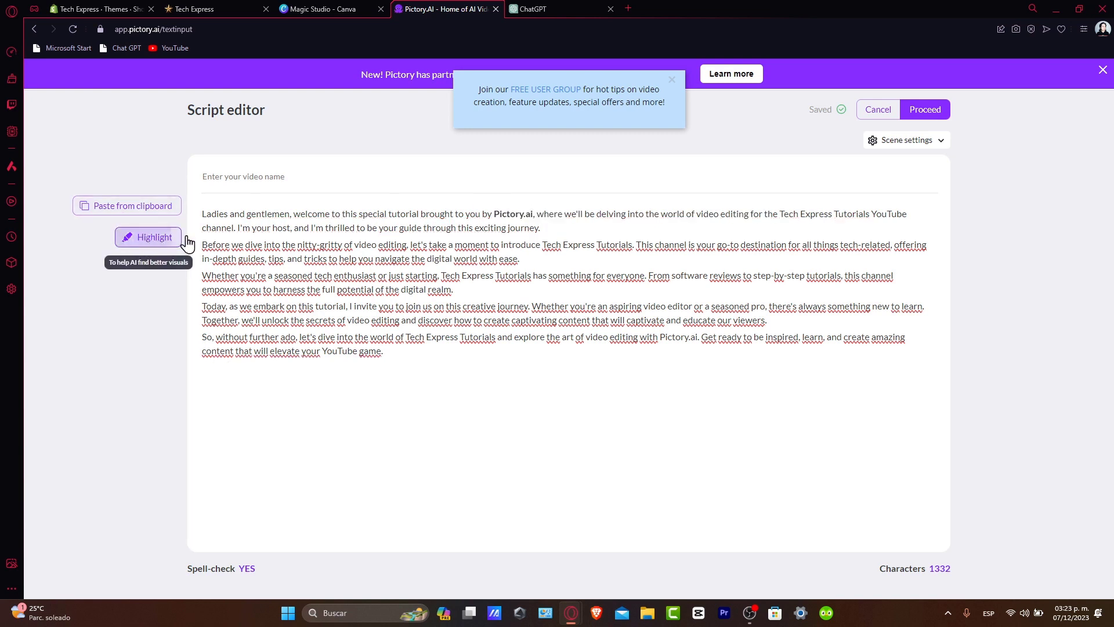
left_click_drag(542, 244, 631, 249)
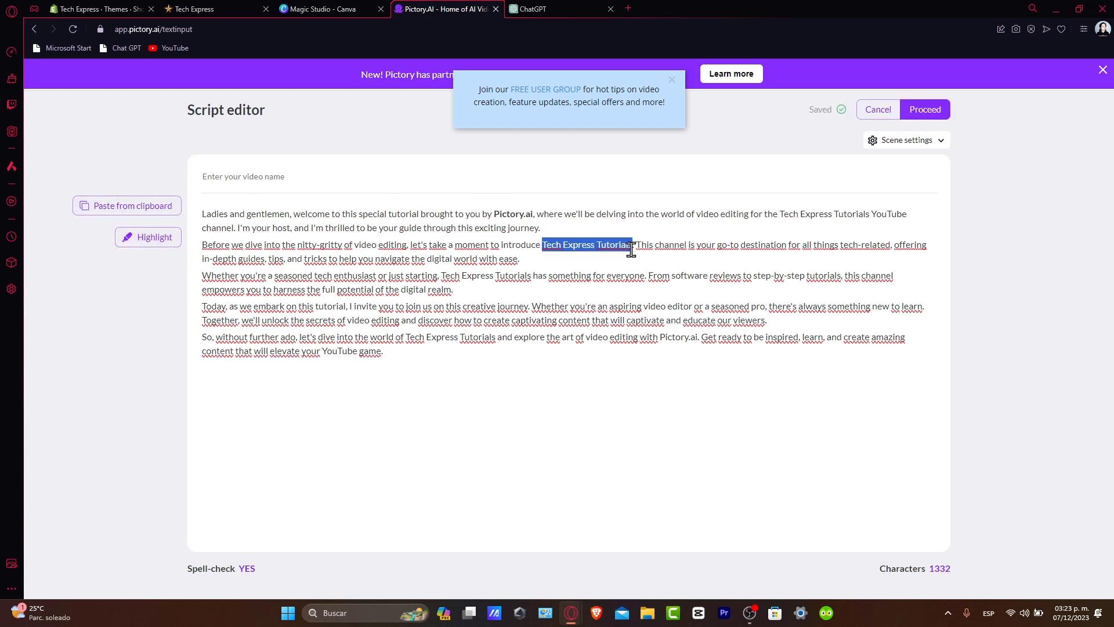
left_click(139, 238)
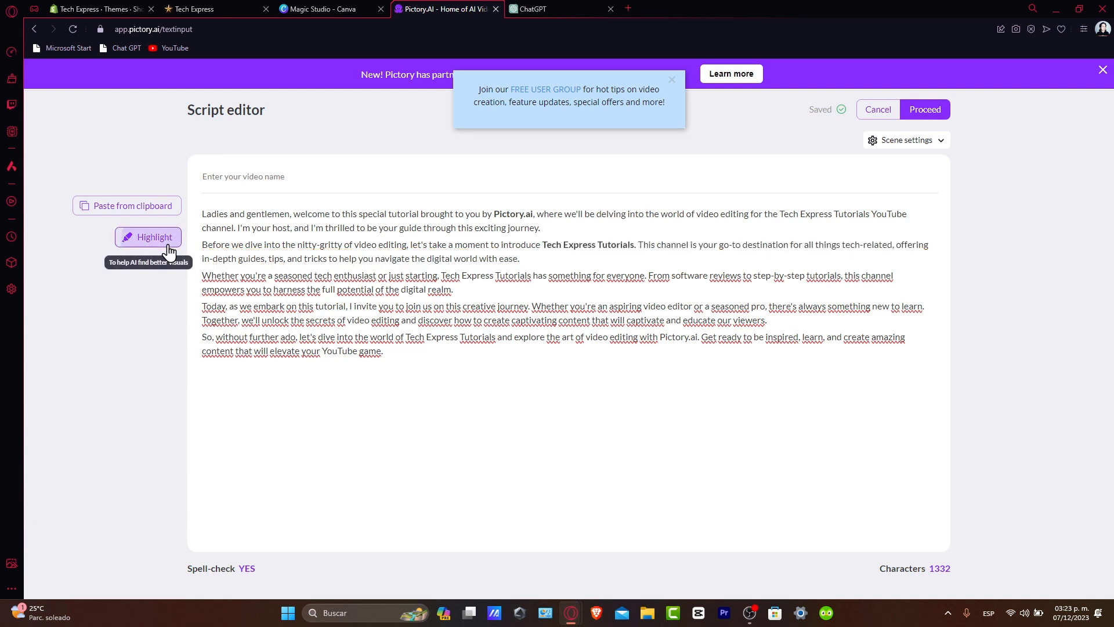
left_click_drag(442, 276, 526, 275)
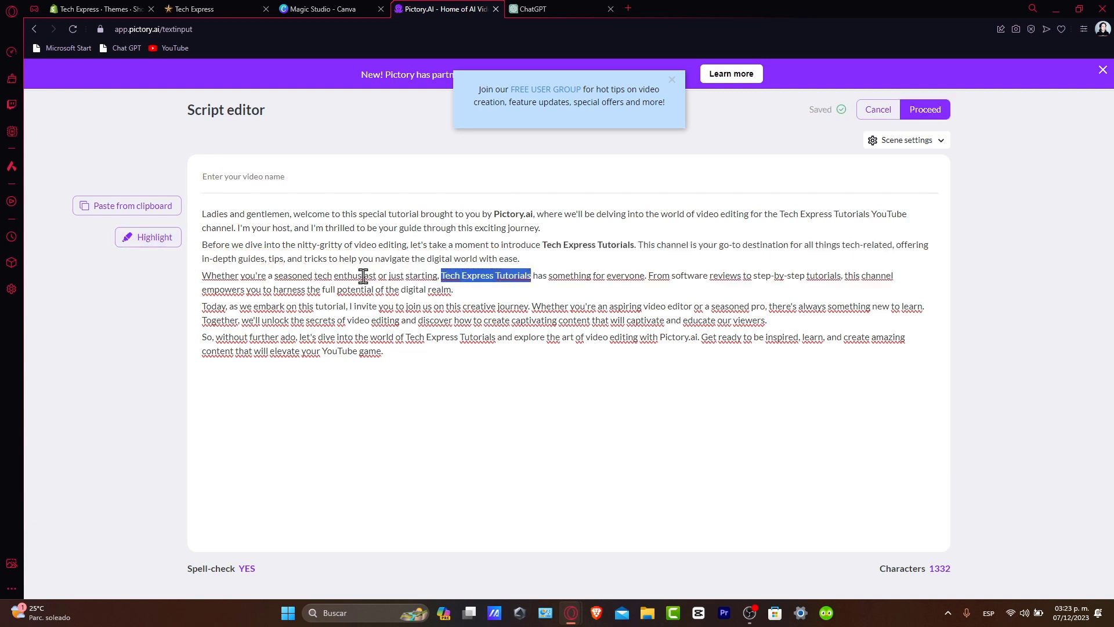
left_click(146, 238)
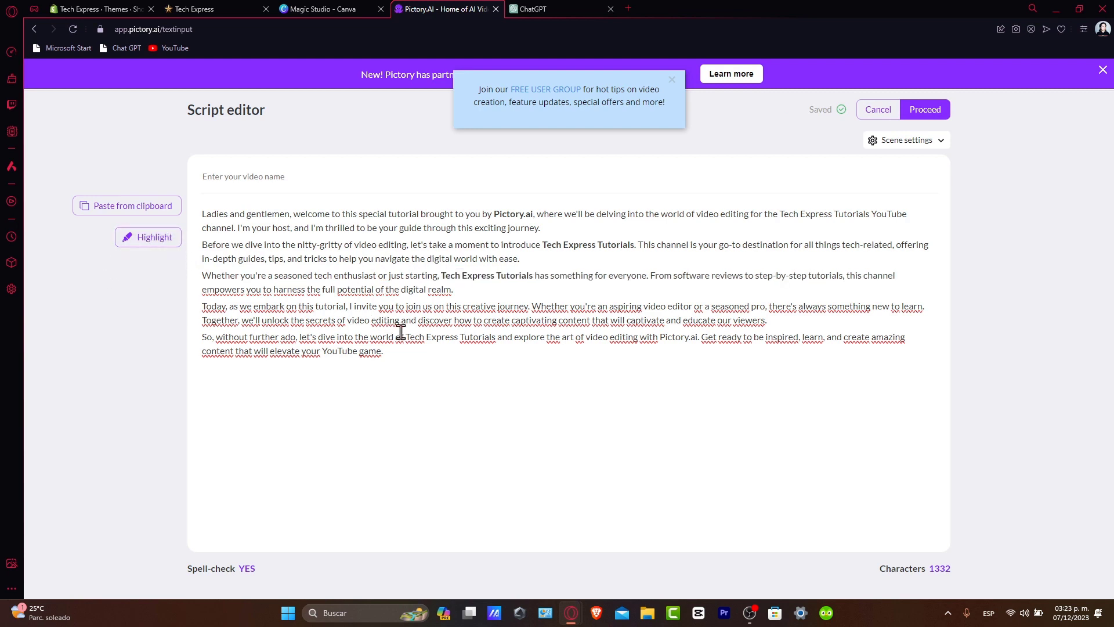
left_click_drag(407, 337, 496, 339)
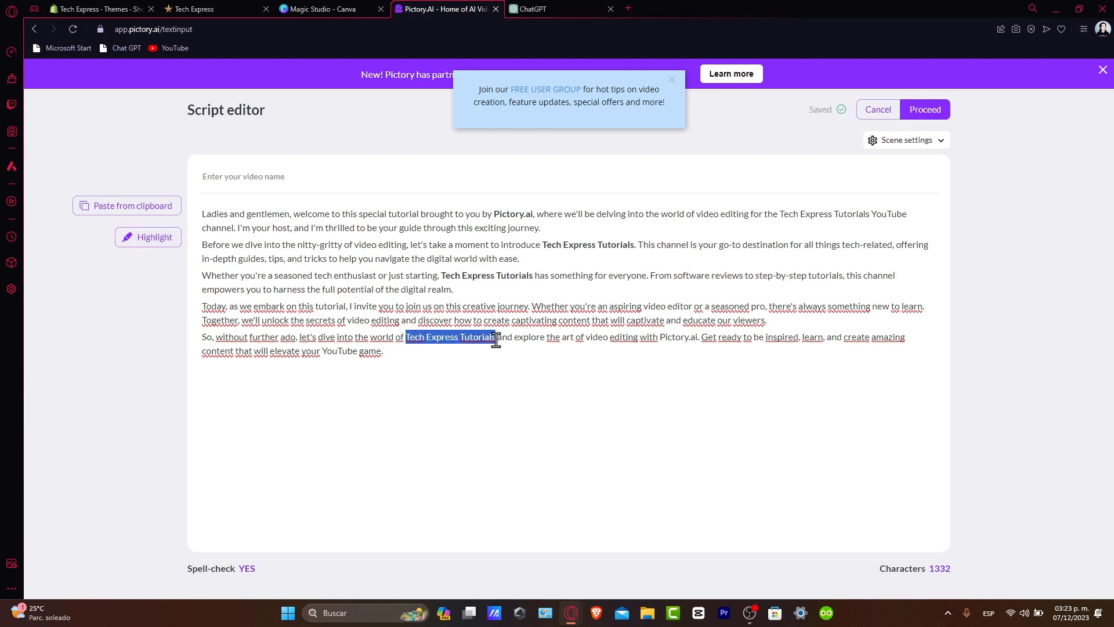
left_click(148, 237)
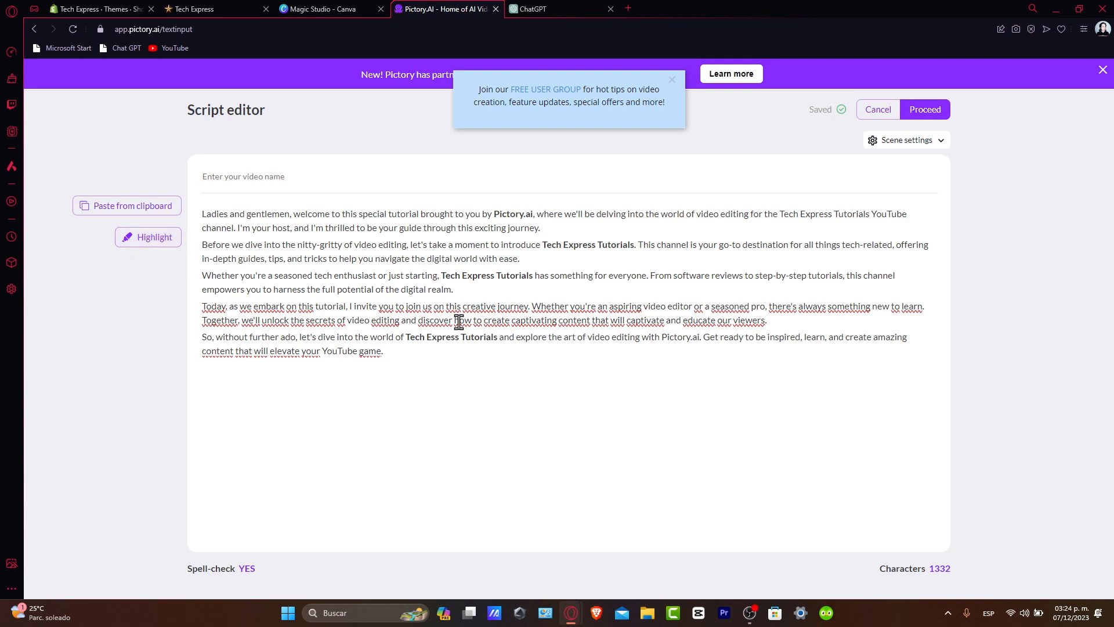
left_click_drag(454, 321, 592, 322)
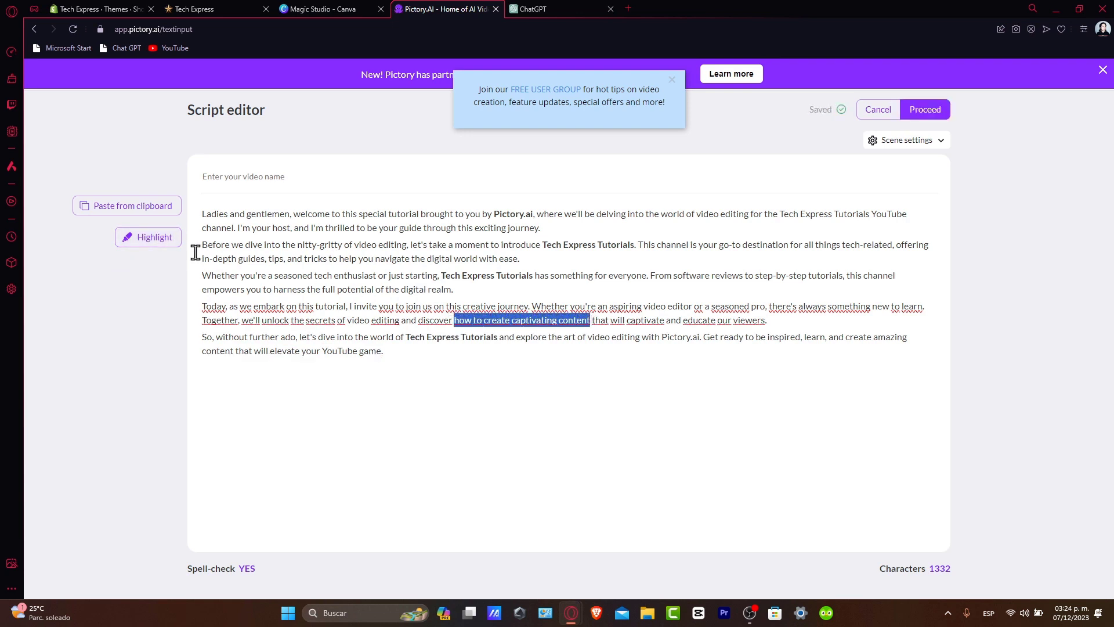
left_click(148, 237)
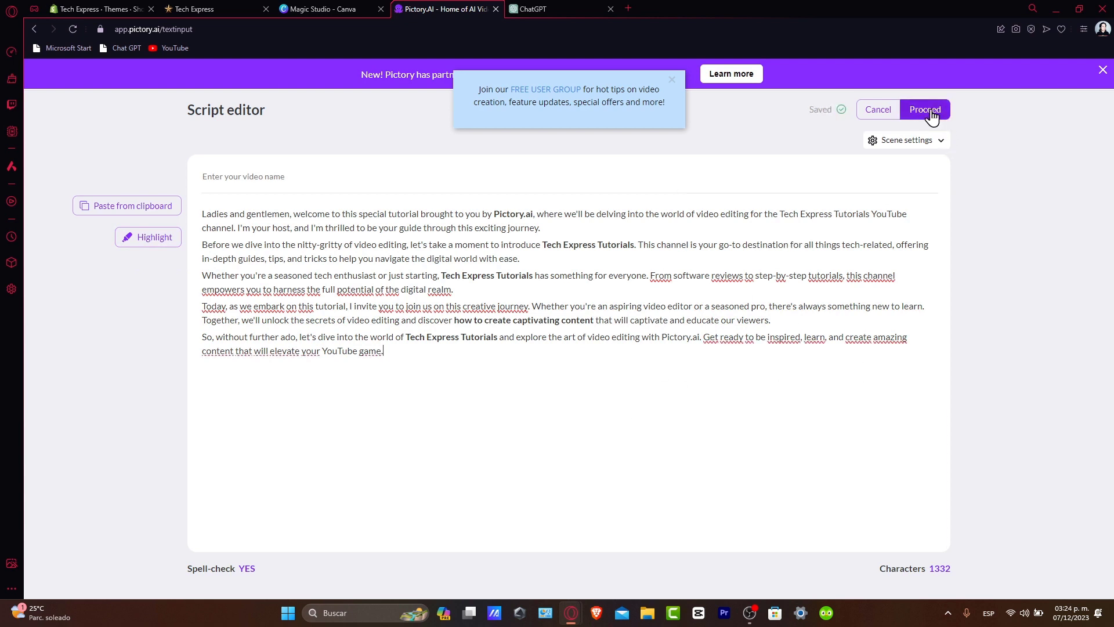
Step: Proceed with the script and apply the Marketing template in 16:9 aspect ratio
left_click(929, 112)
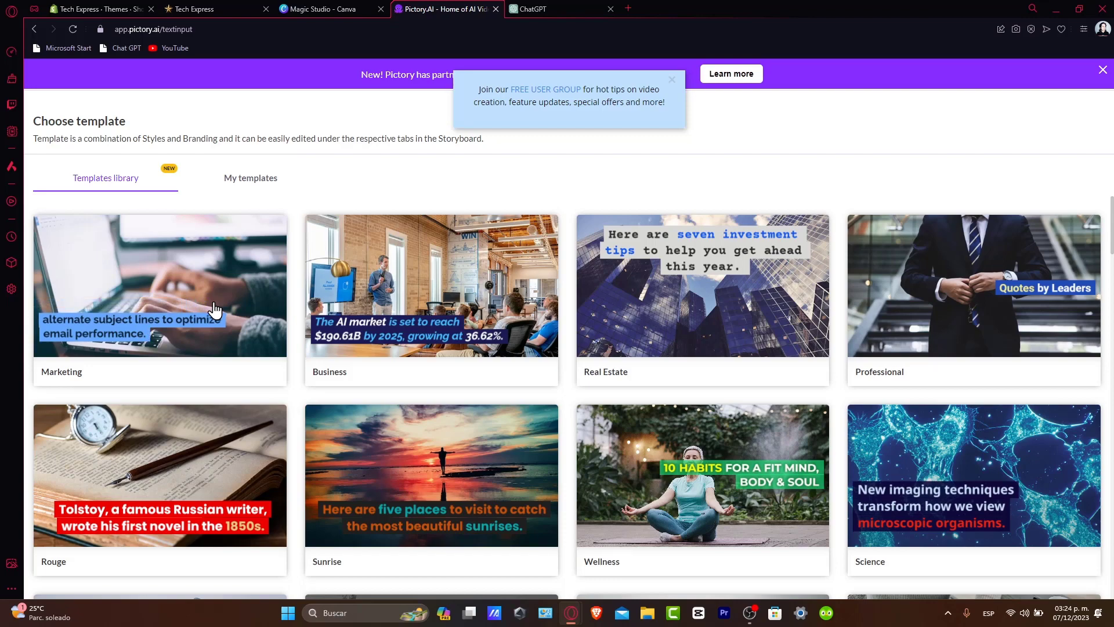
mouse_move(215, 310)
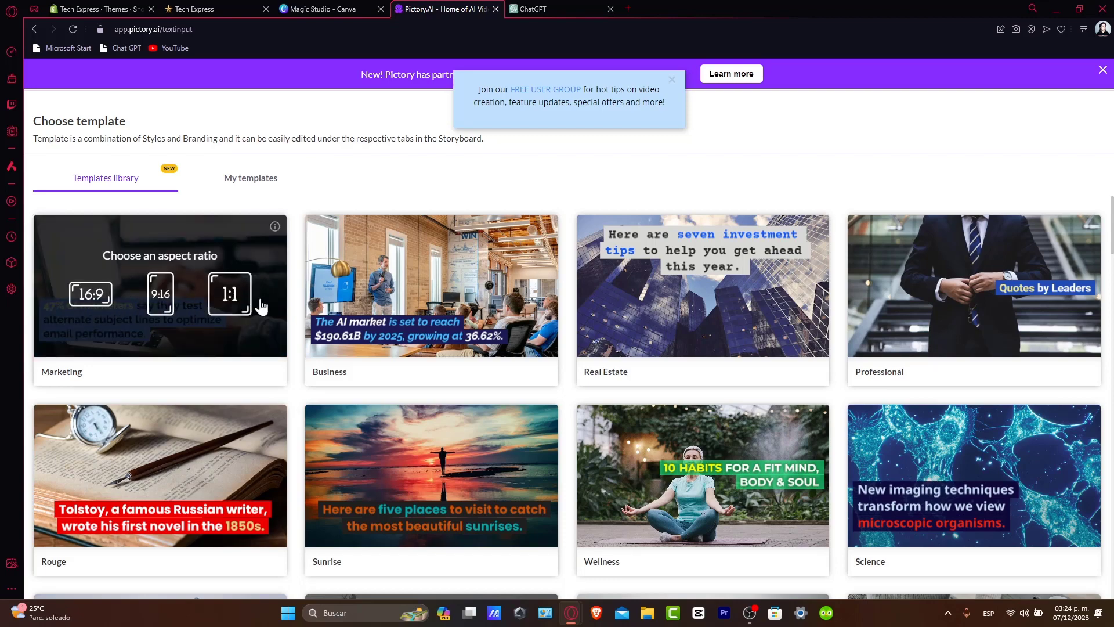
left_click(92, 294)
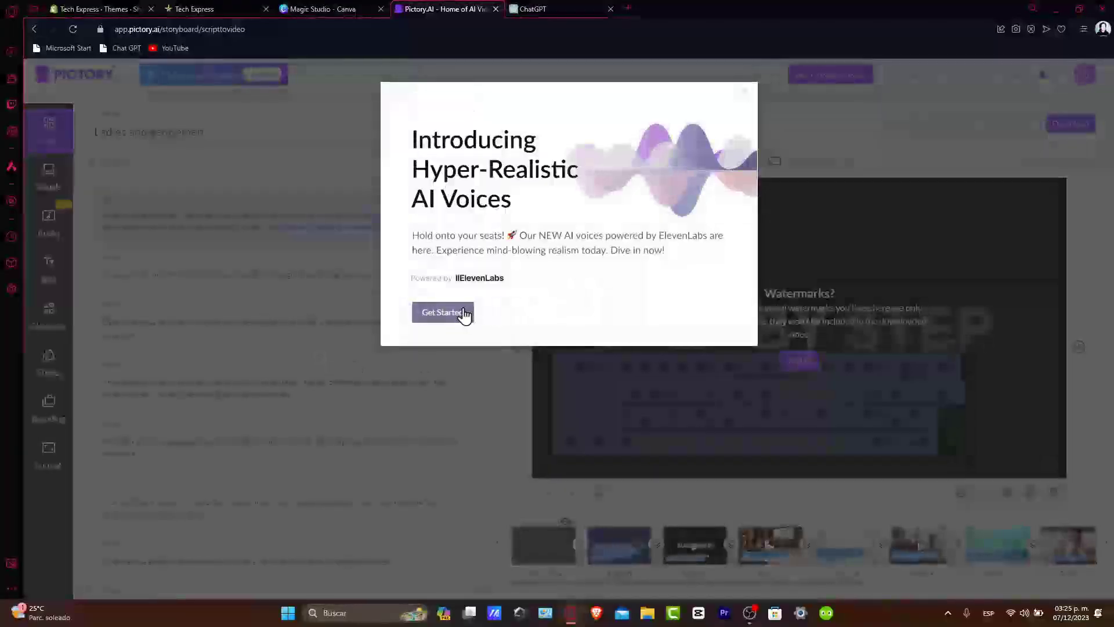
Step: Dismiss the AI voices announcement, the getting-started checklist and the watermark notice over the storyboard
left_click(744, 93)
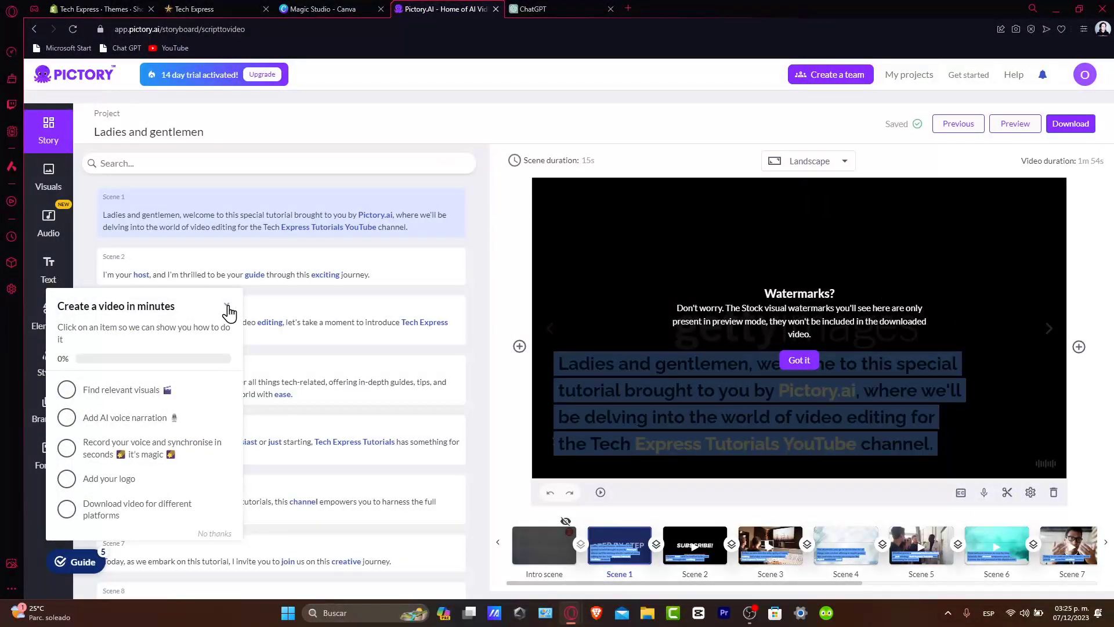
left_click(227, 308)
left_click(807, 361)
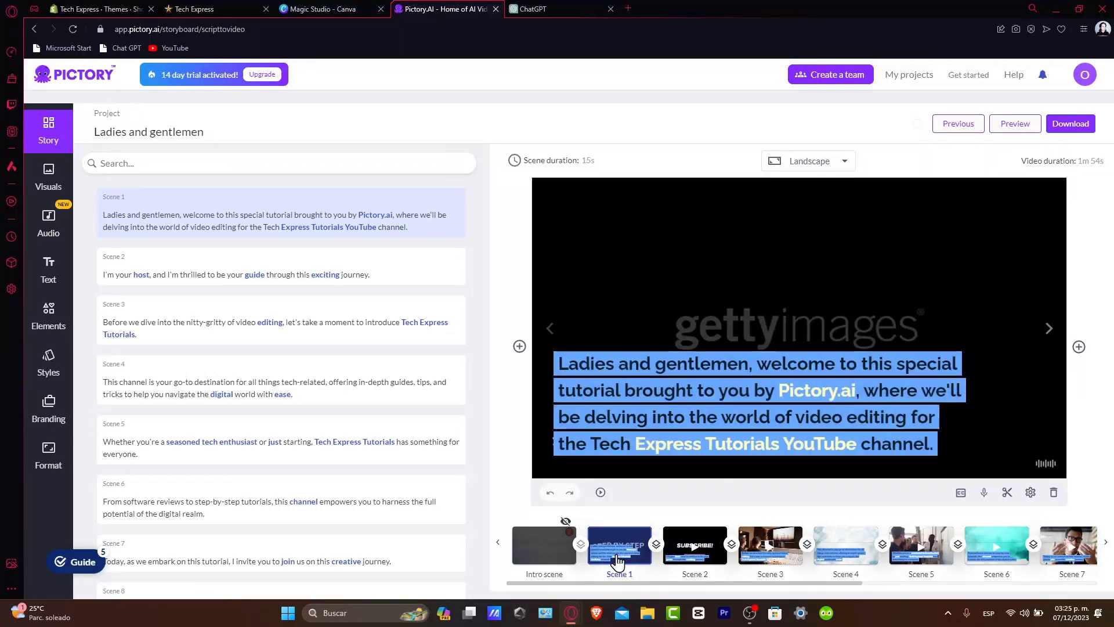
Step: Review the generated storyboard scenes from scene 2 to the last one, then return to scene 1
left_click(690, 556)
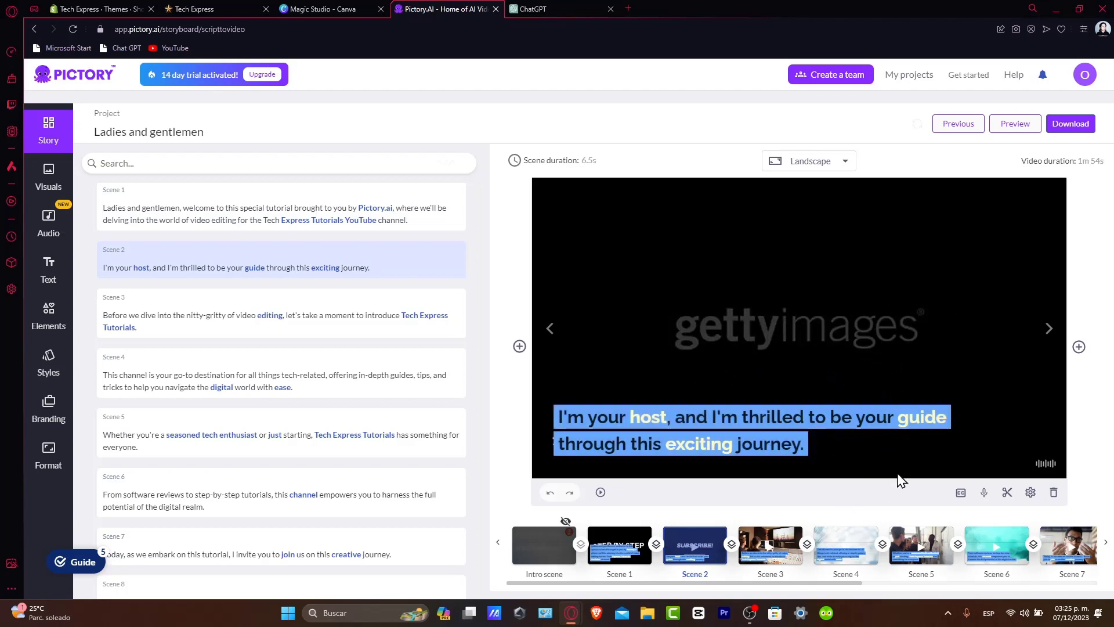
left_click(601, 492)
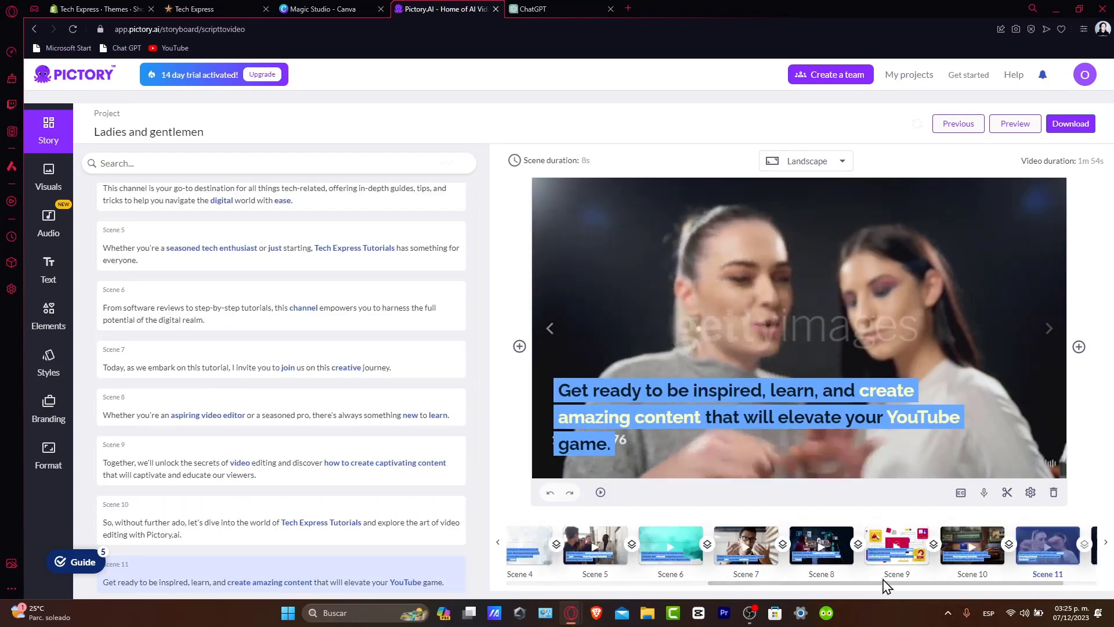
left_click_drag(884, 582, 571, 582)
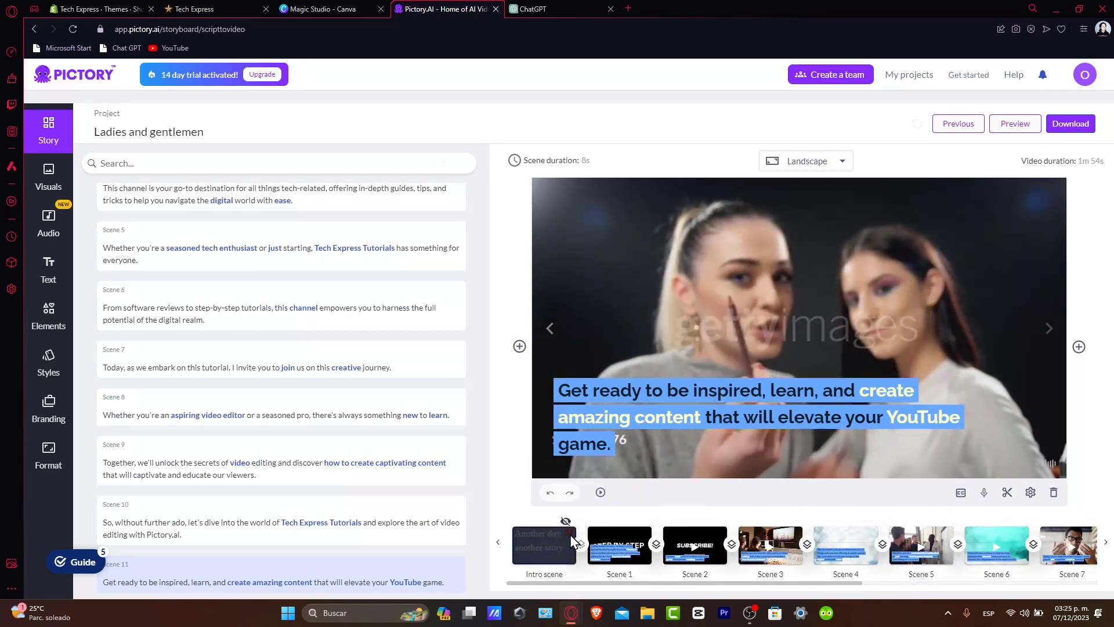
left_click(618, 543)
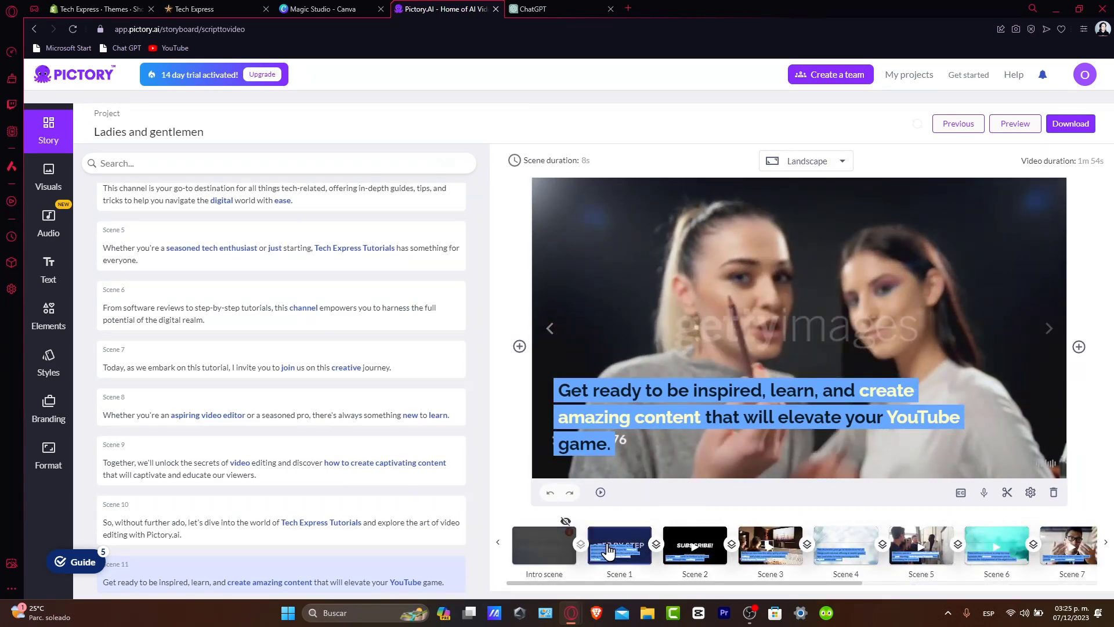
Step: Apply the standard male voice Aiden with American accent as the voiceover and preview the whole video
left_click(48, 223)
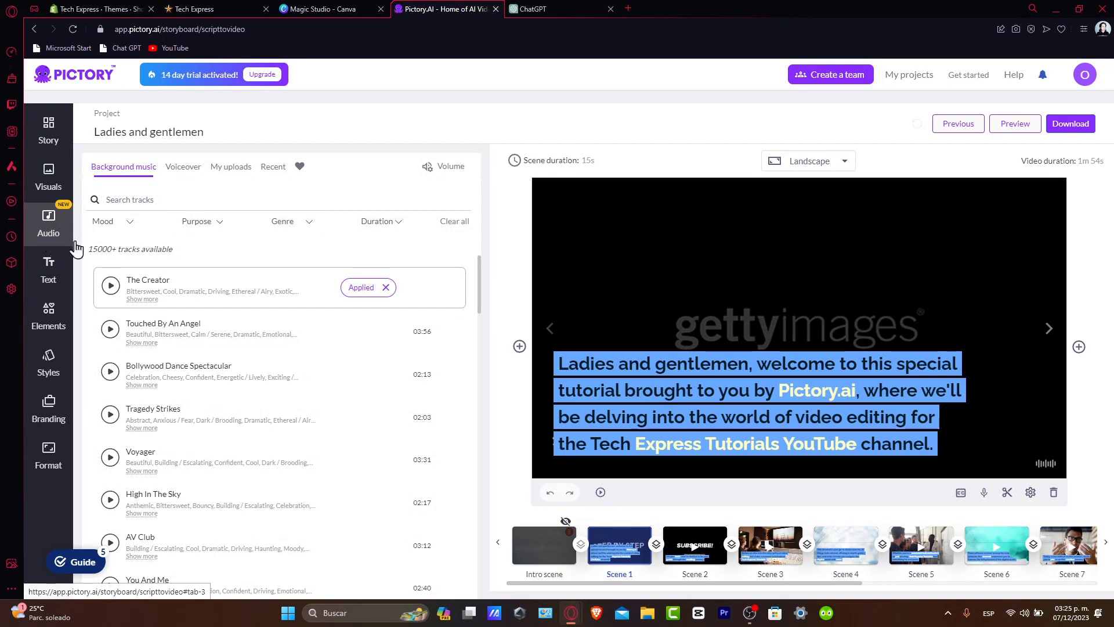
left_click(189, 173)
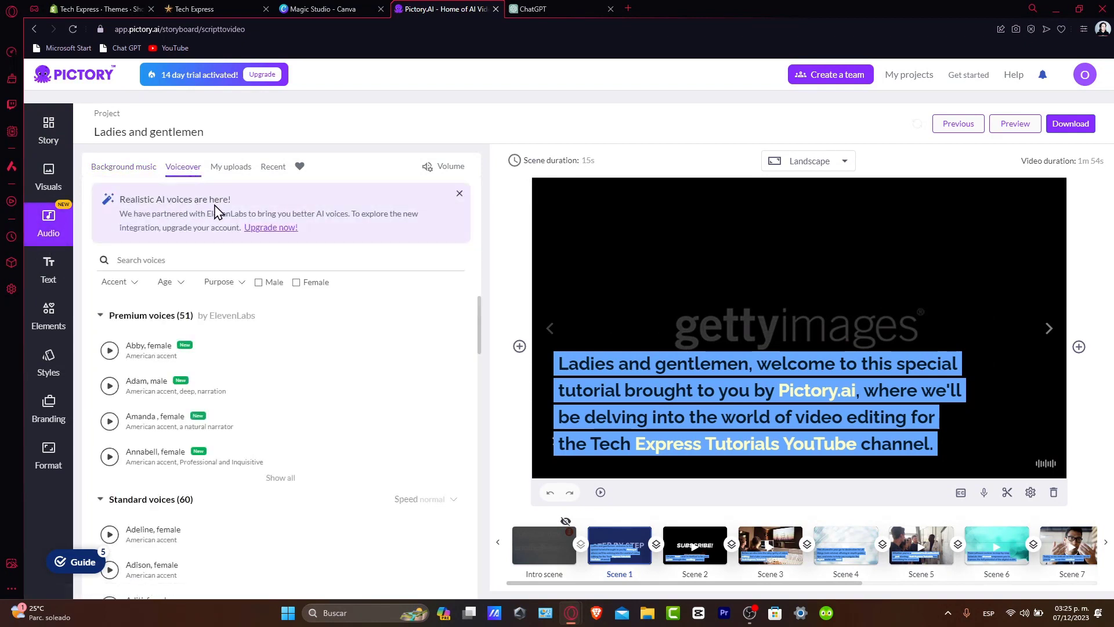
scroll(278, 406, "down", 3)
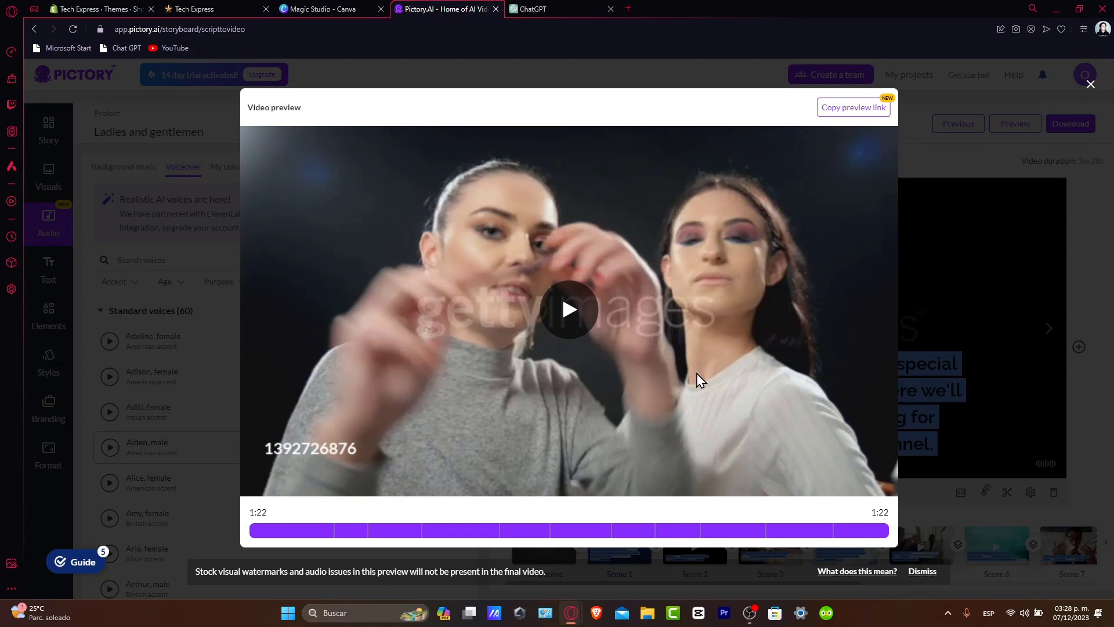
left_click(985, 409)
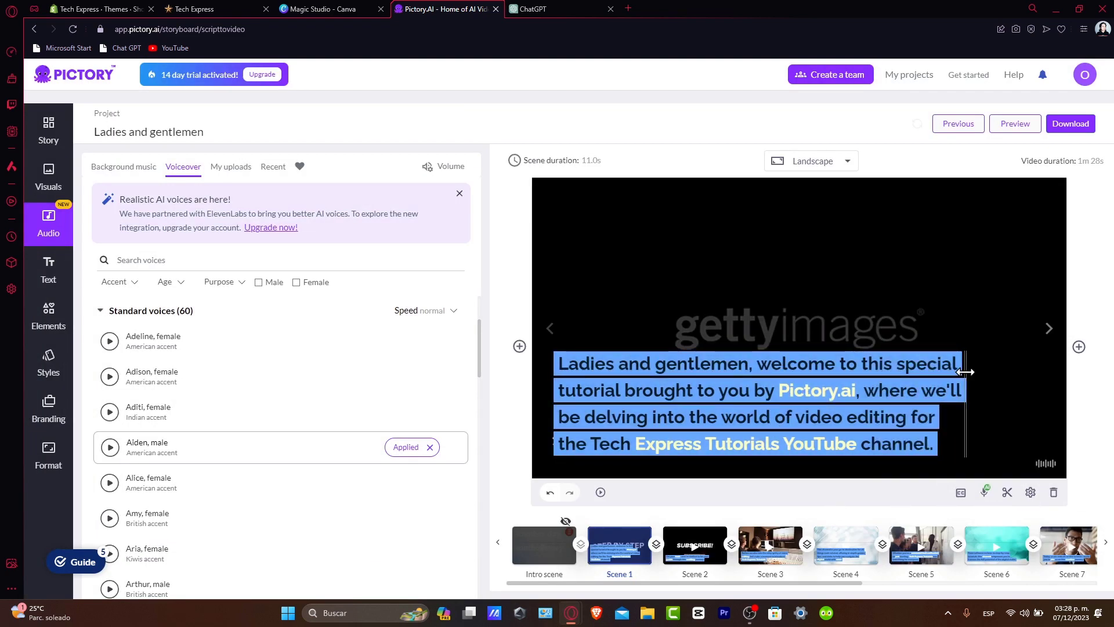
Step: Download the finished project as a video
left_click(1070, 123)
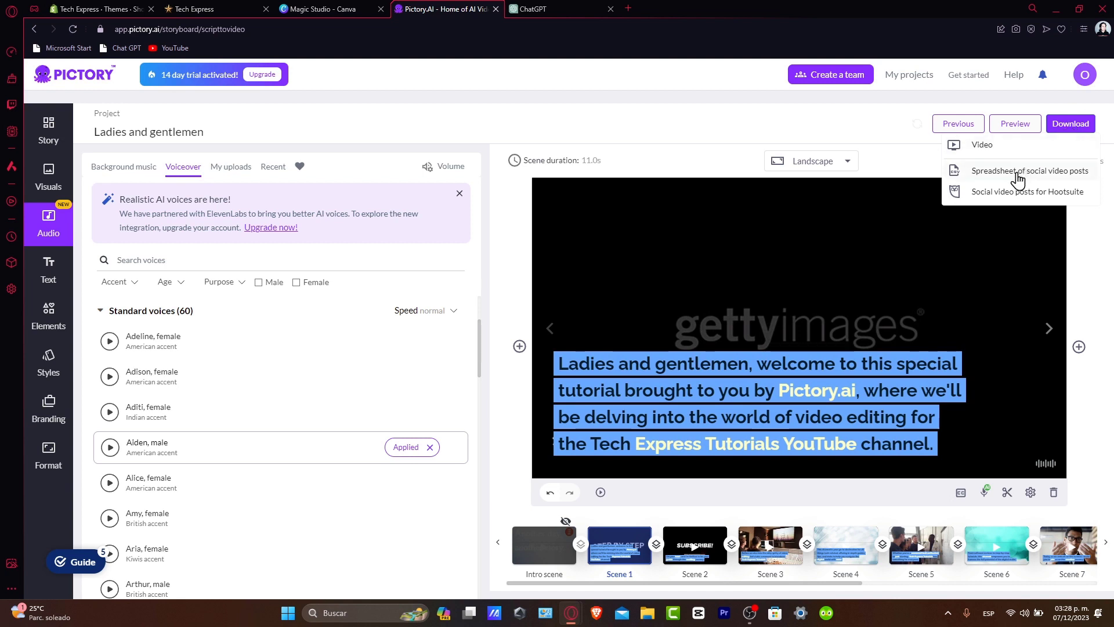
left_click(986, 152)
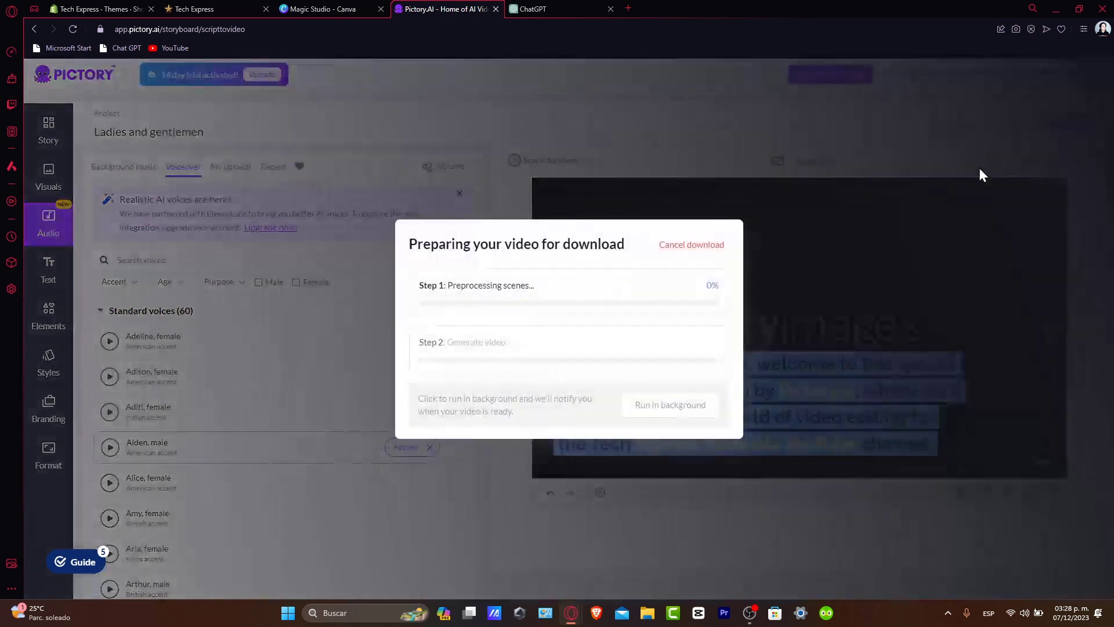